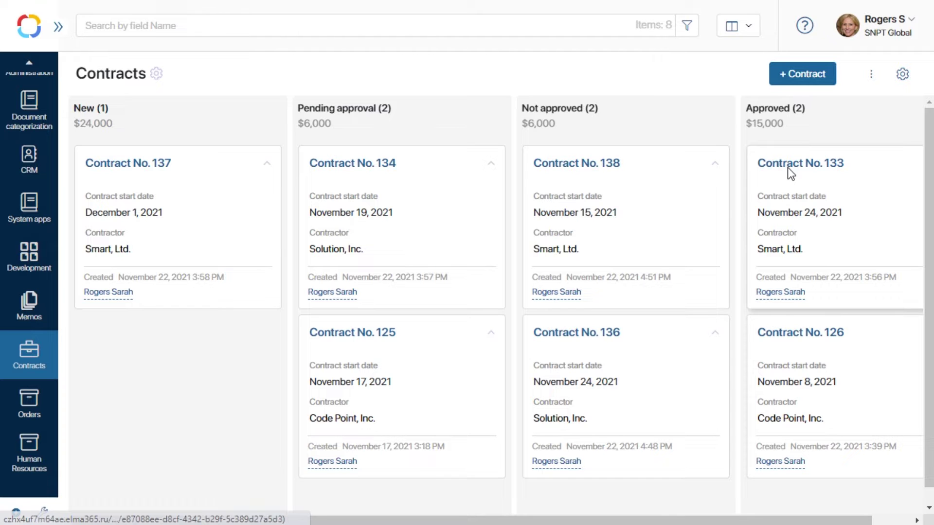
Start sending Contract No. 133 for information and add the two colleagues as recipients
click(787, 168)
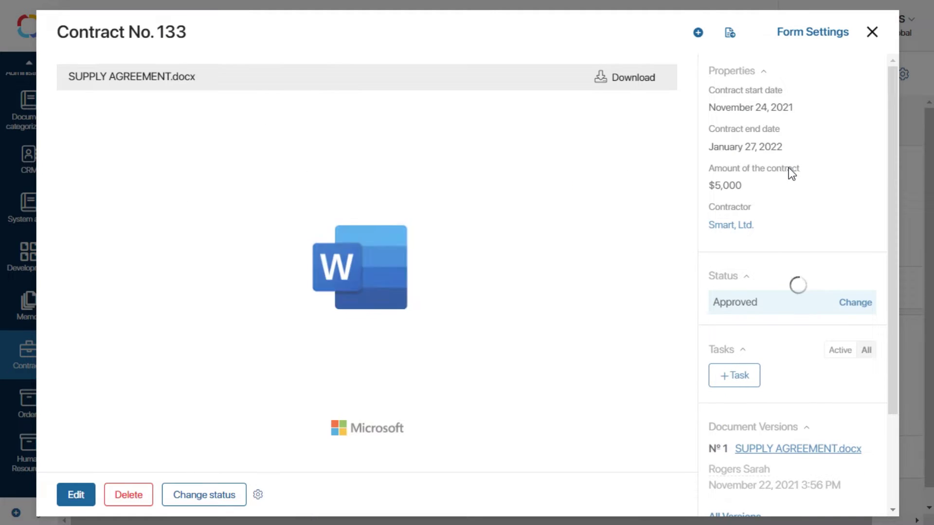
click(729, 32)
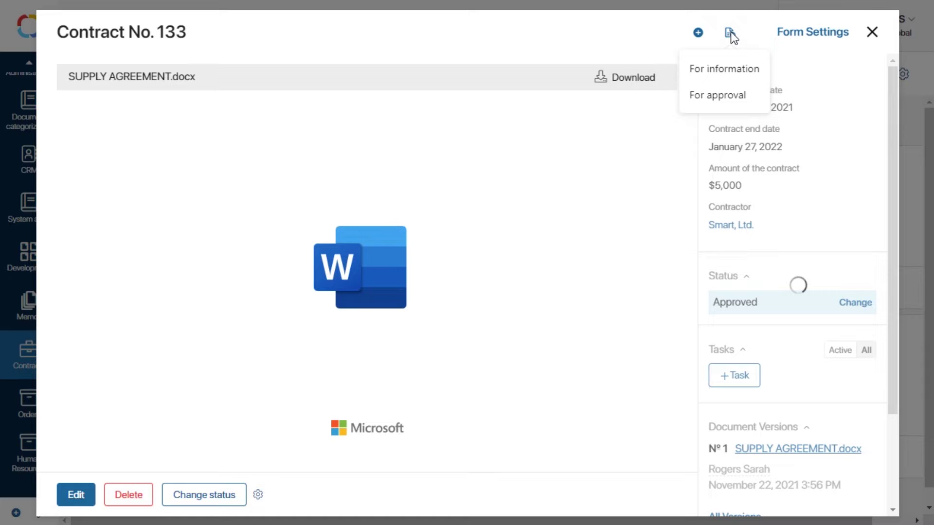
click(726, 68)
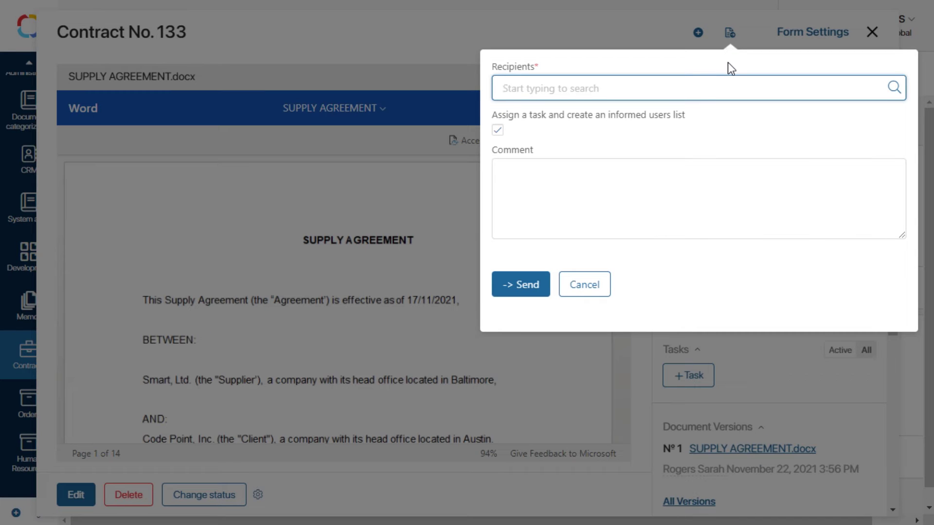
text(bro)
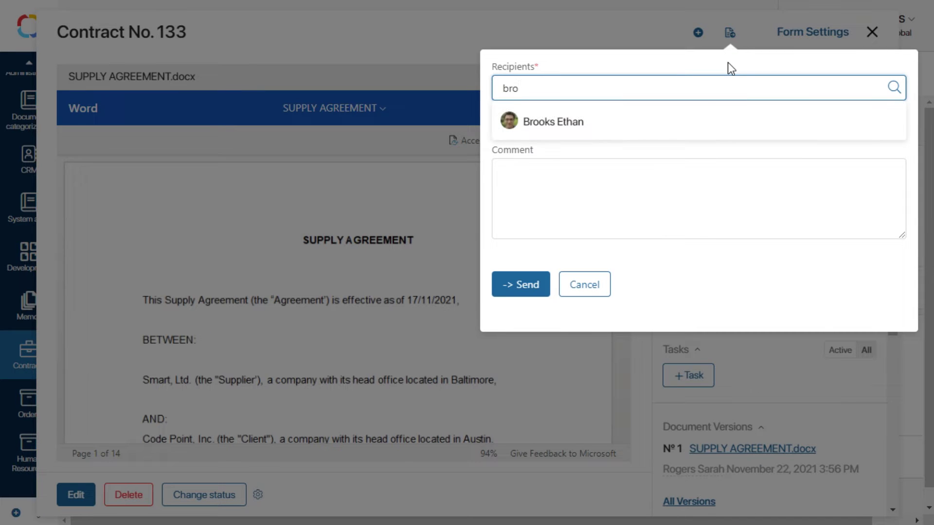
click(691, 123)
text(mi)
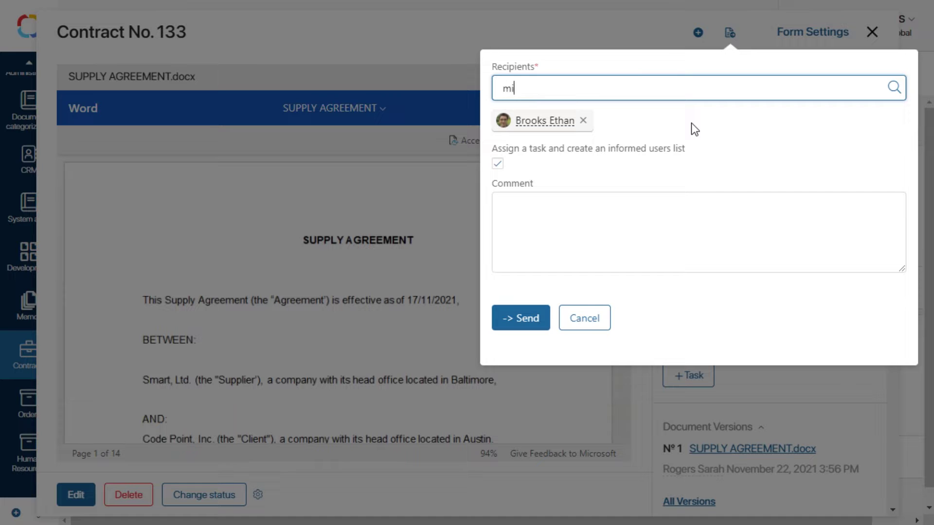
click(690, 124)
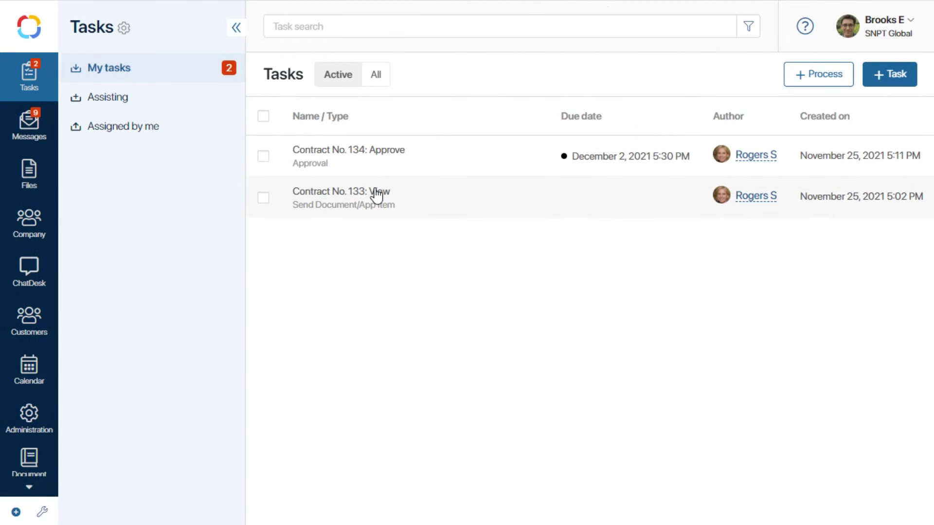
As a recipient, open the Contract No. 133 view task and mark it informed with the comment "Thank you for letting me know."
click(377, 190)
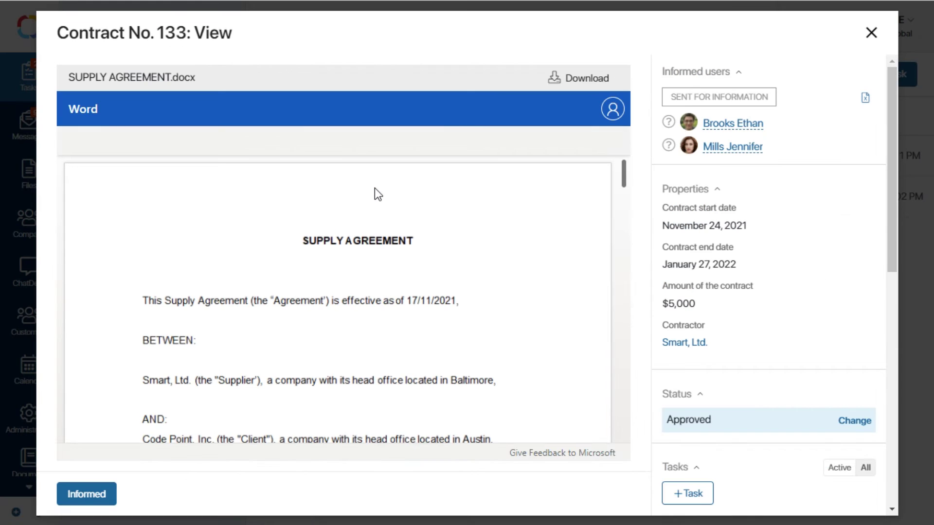
click(86, 499)
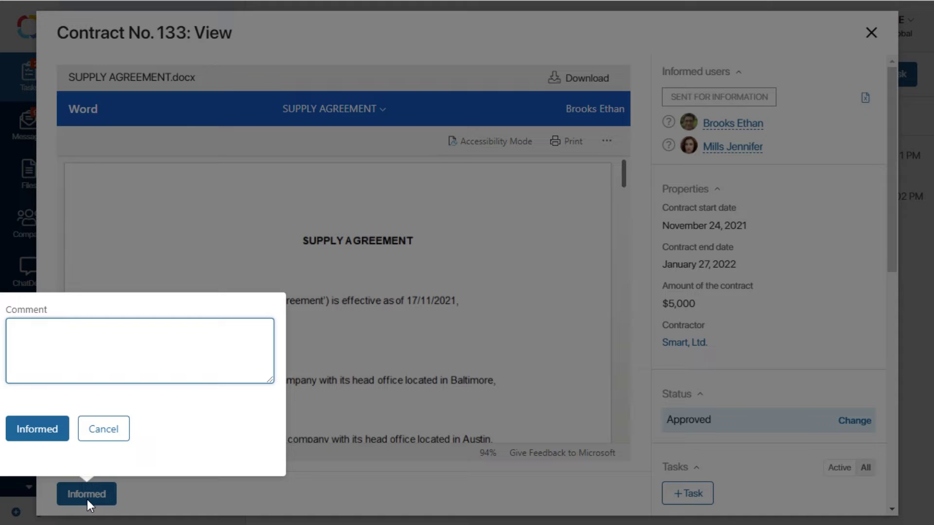
text(Thank you for letting me know.)
click(58, 444)
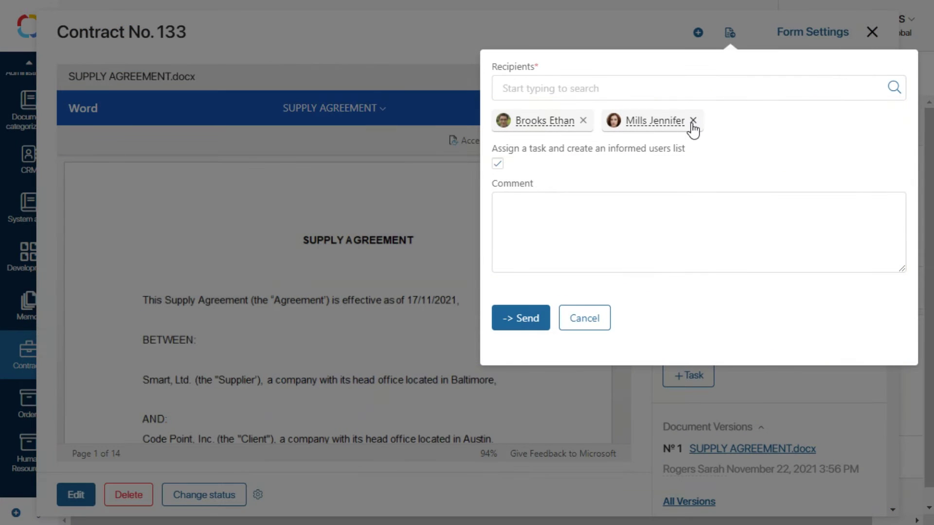
Add the comment "Please examine the contract." to the Contract No. 133 information request and send it
click(622, 210)
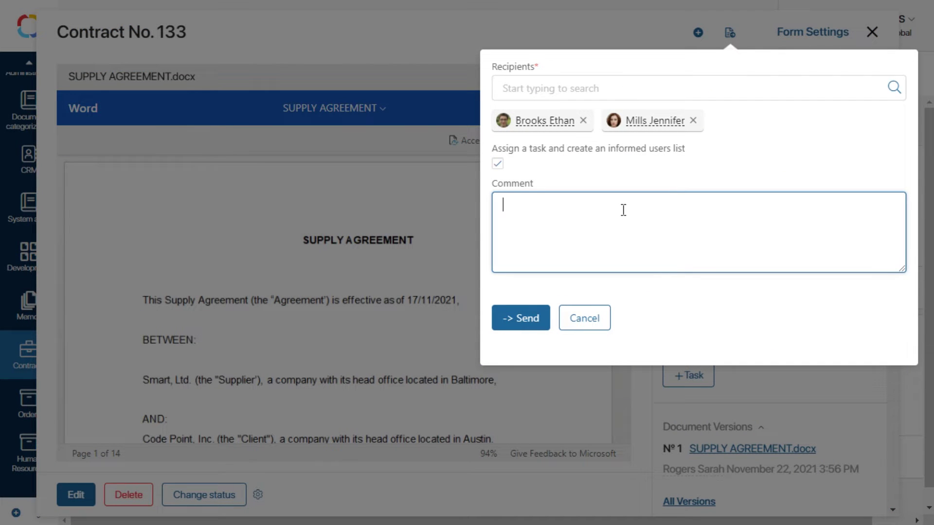
text(Please examine the contract.)
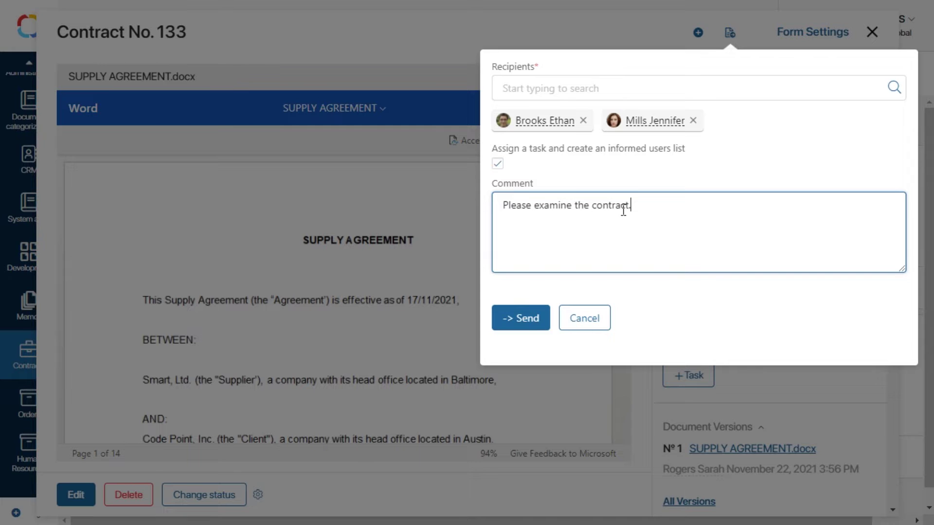
click(524, 320)
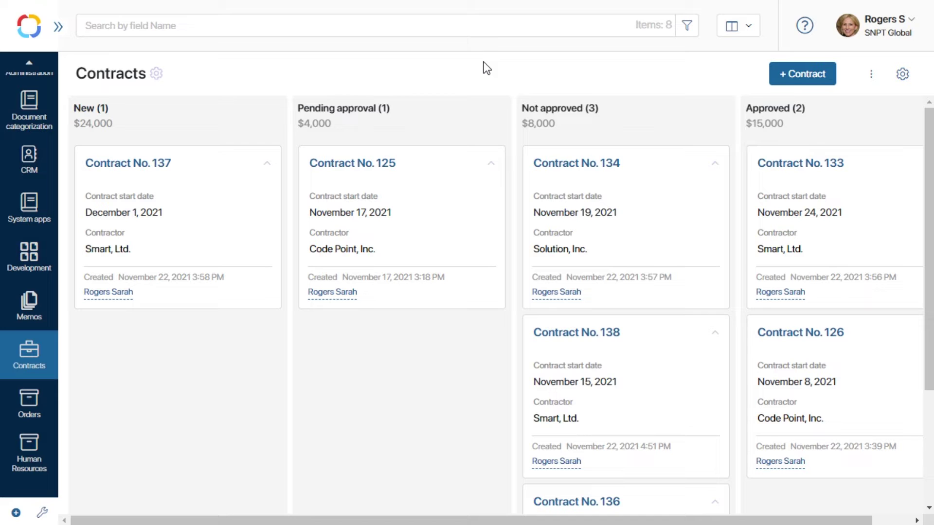
Start sending Contract No. 134 for approval and add the two colleagues as approvers
click(553, 164)
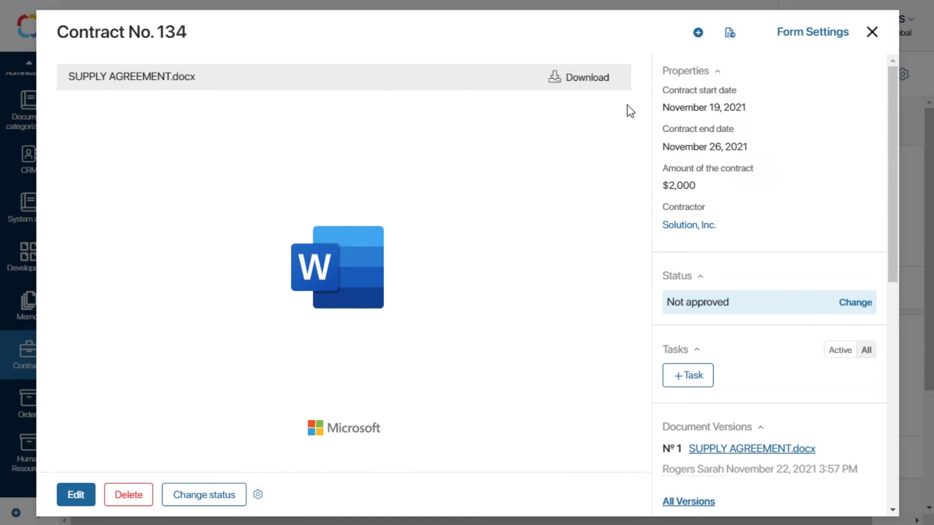
click(730, 32)
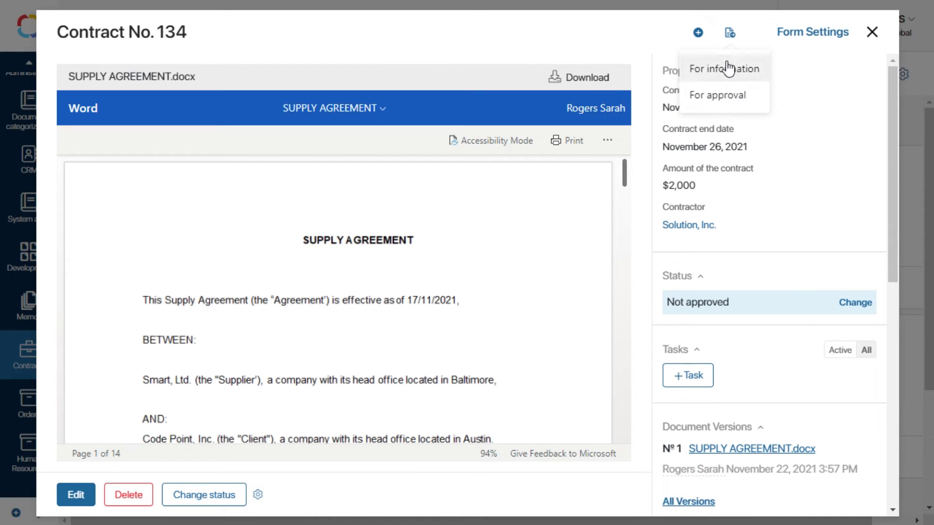
click(727, 94)
text(br)
click(702, 120)
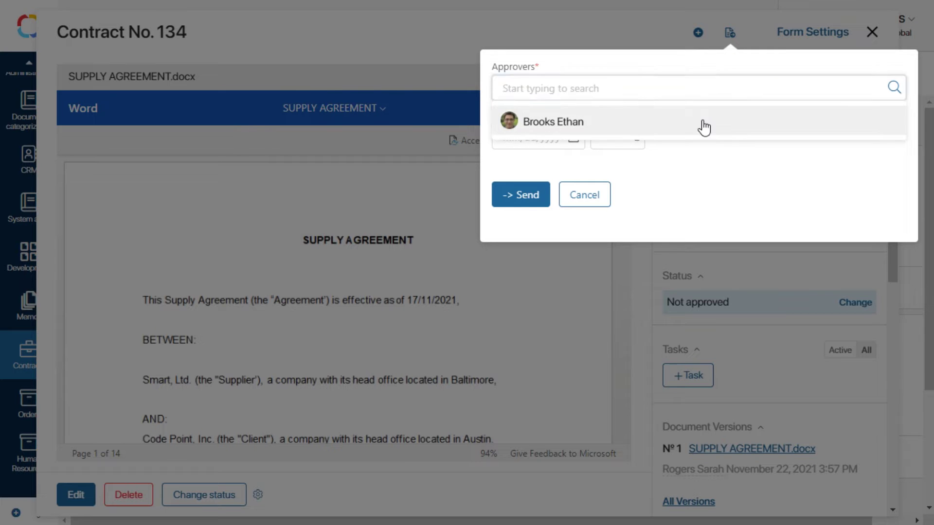
text(mi)
click(702, 123)
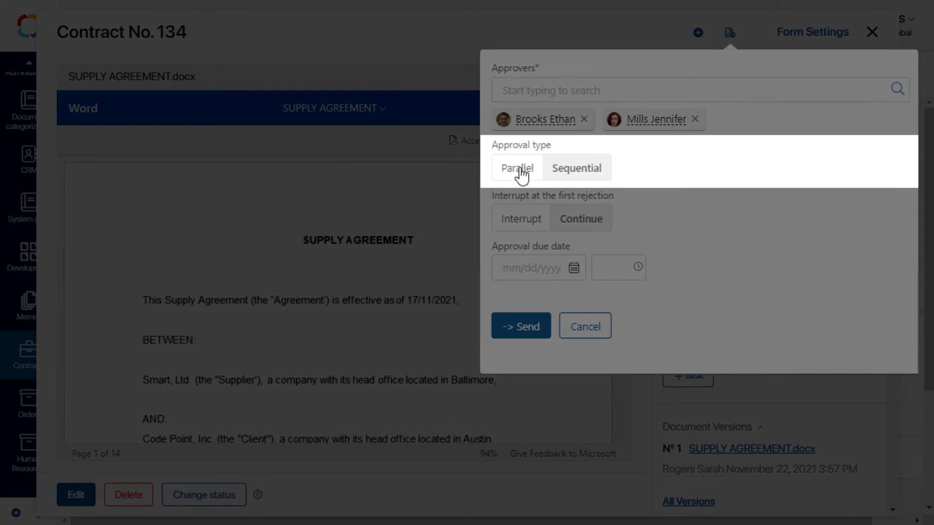
Try the Parallel approval type and the Interrupt option for the first rejection, restoring Sequential and Continue
click(519, 169)
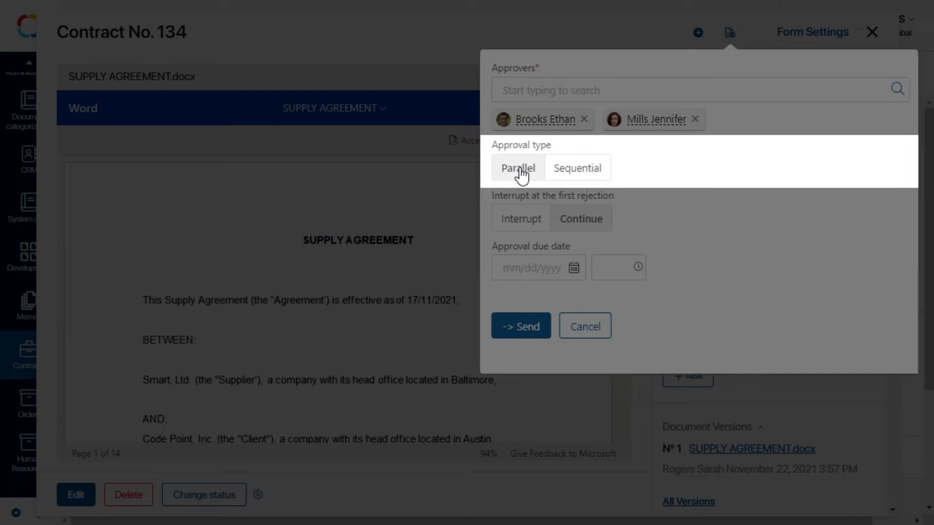
click(568, 174)
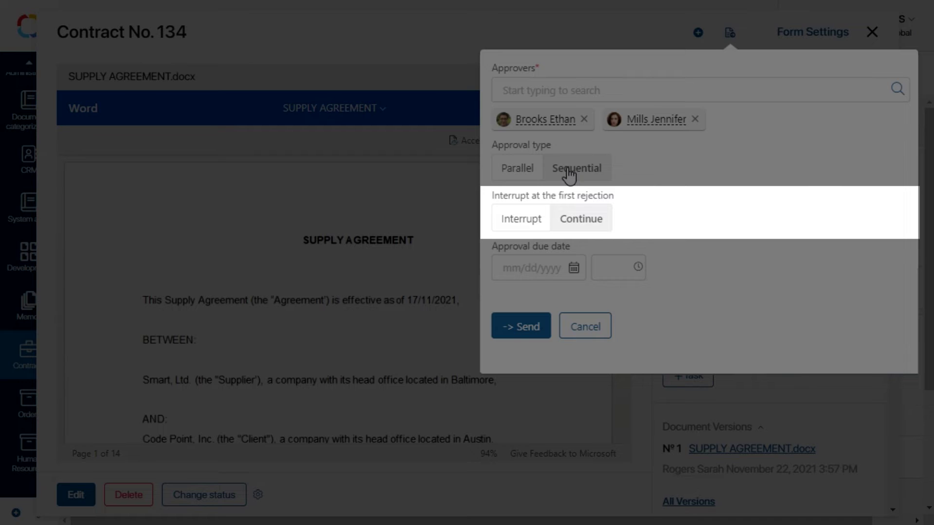
click(519, 227)
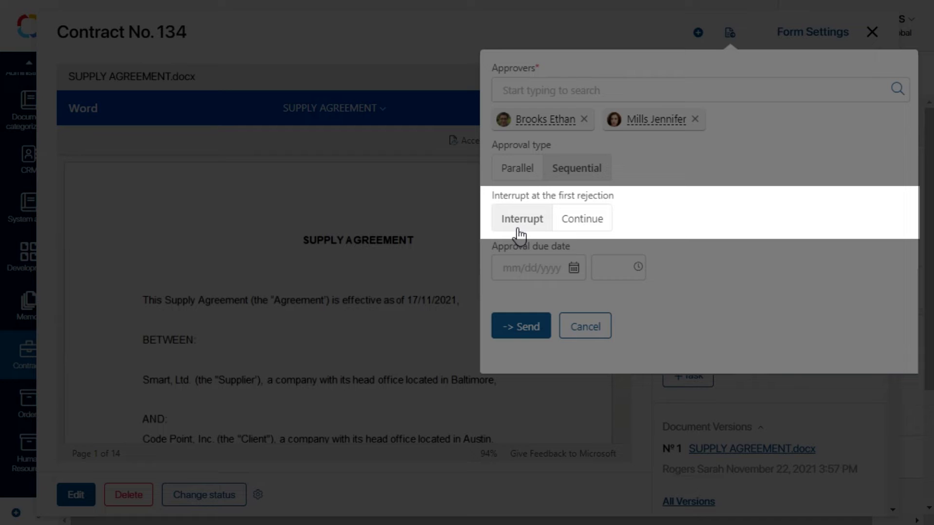
click(575, 233)
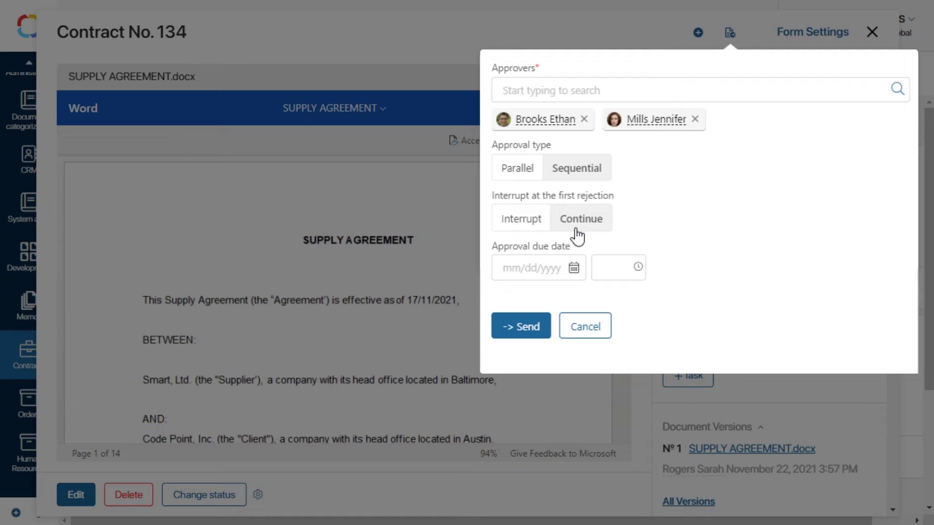
Set the approval due date to 12/02/2021 at 5:00 PM and send Contract No. 134 for approval
click(574, 267)
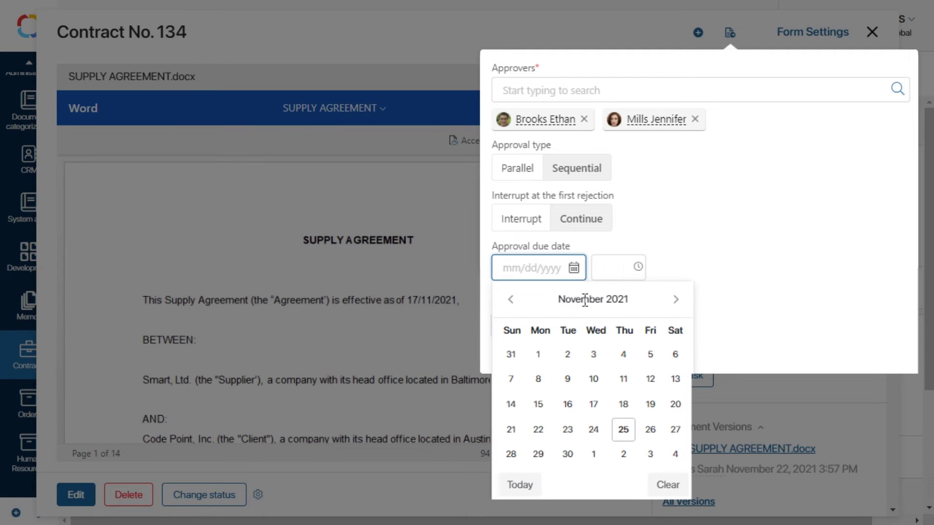
click(623, 453)
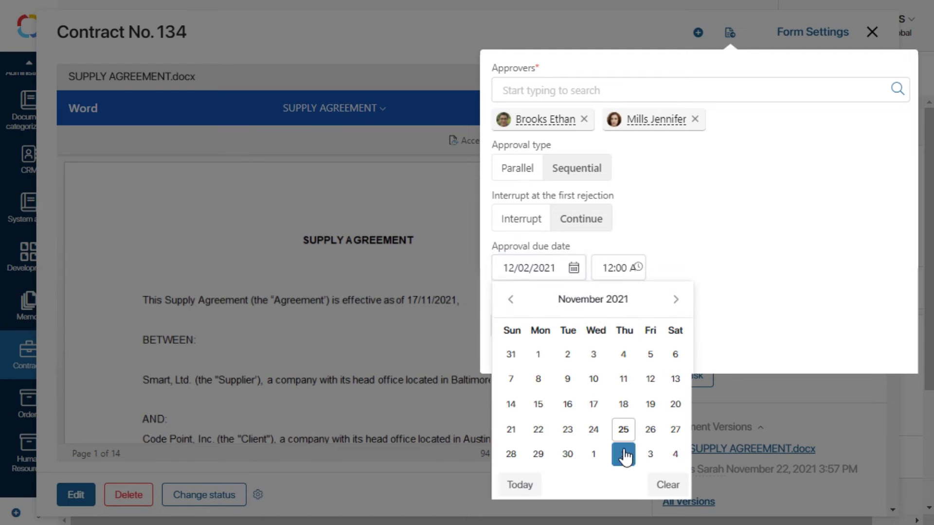
click(637, 268)
scroll(622, 321, down, 15)
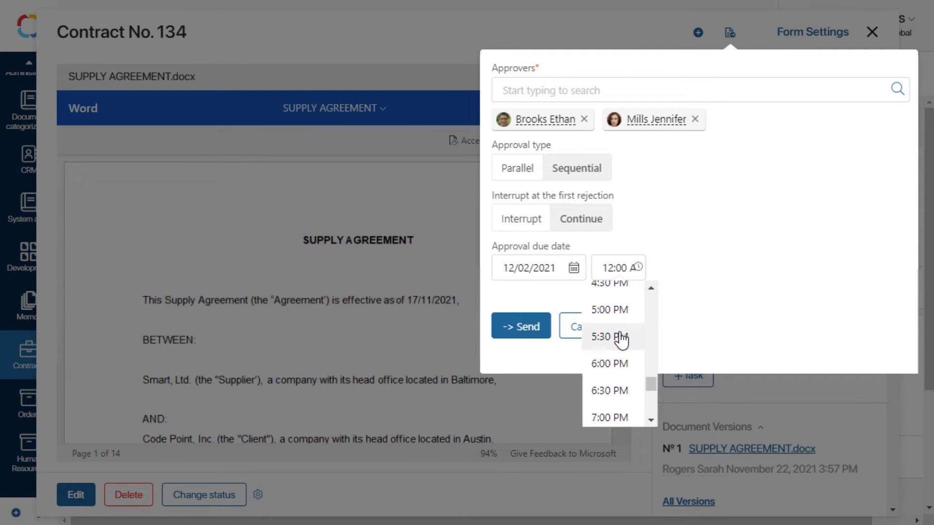
click(618, 317)
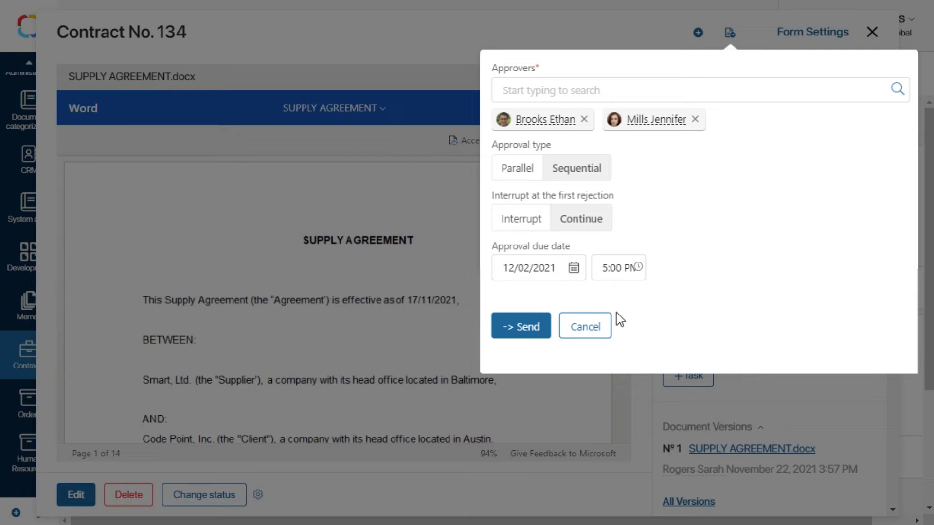
click(521, 330)
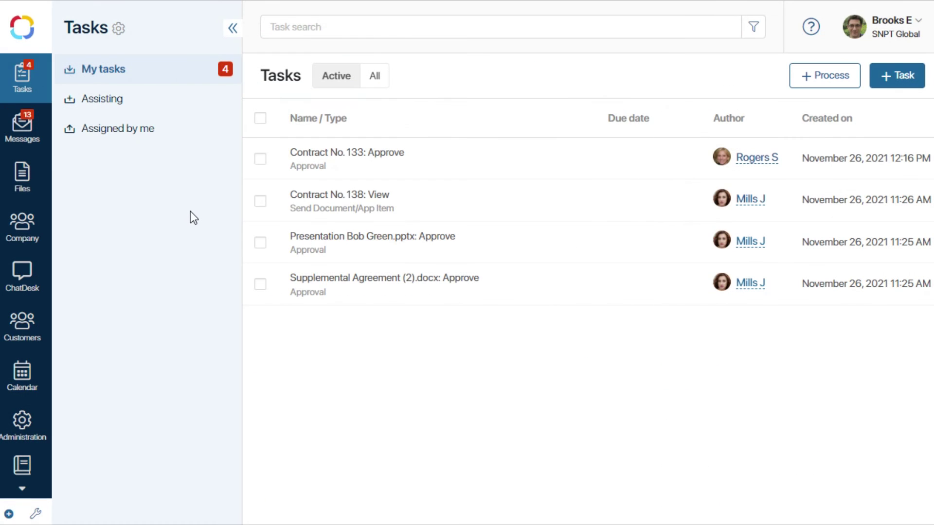
As an approver, open the Contract No. 133 approval task and approve it with the comment "Everything is correct."
click(378, 160)
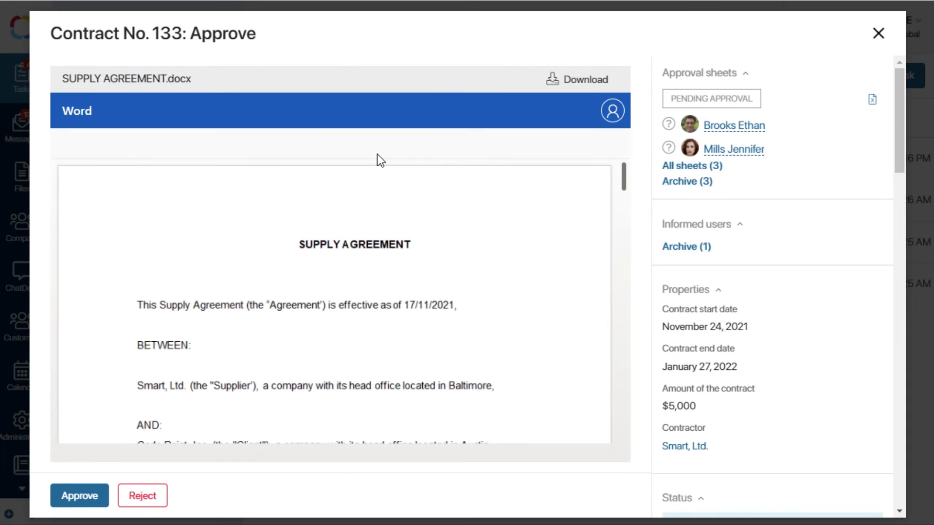
click(95, 496)
text(Everything is correct.)
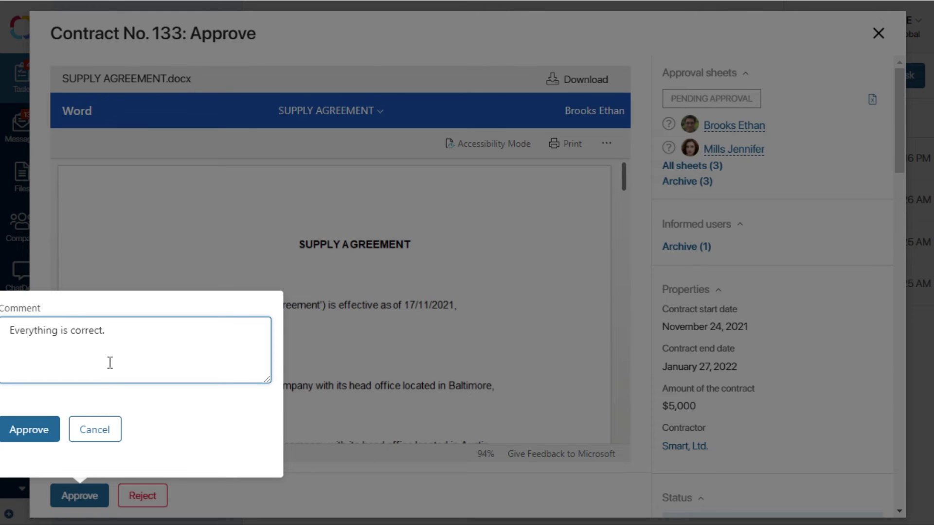
click(45, 434)
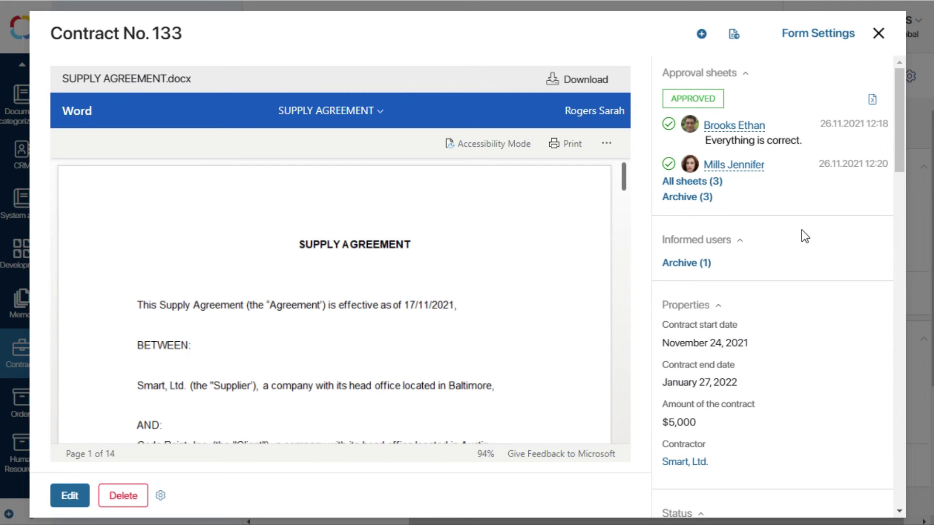
Export the latest approval sheet of Contract No. 133, and examine all its current and archived approval sheets
click(871, 100)
click(713, 181)
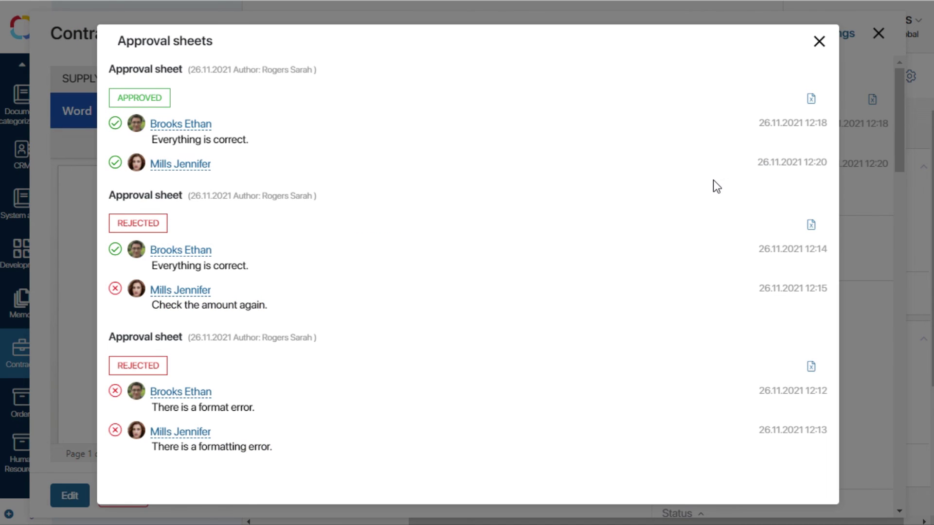
click(819, 41)
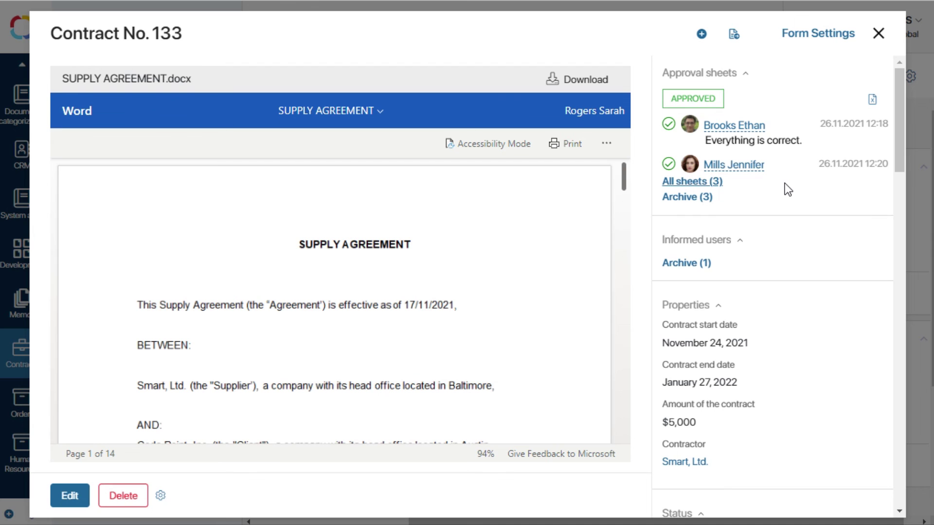
click(694, 197)
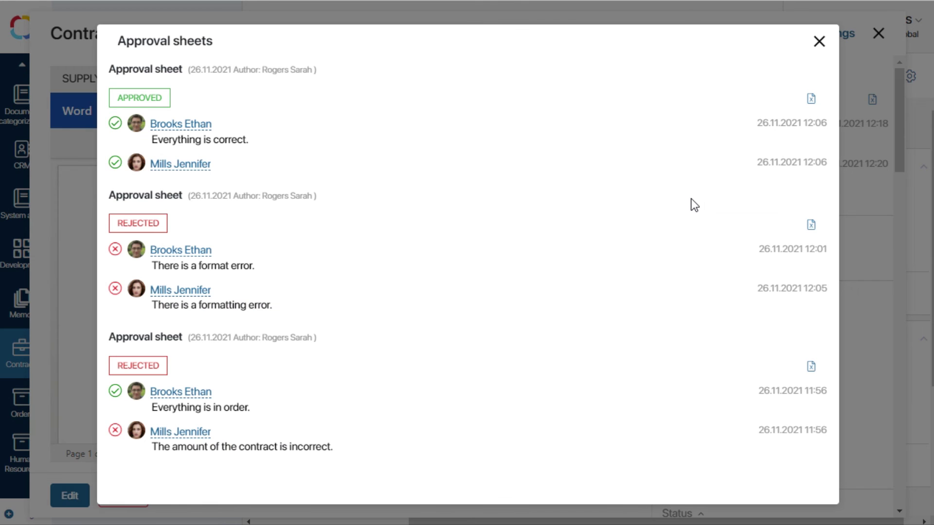